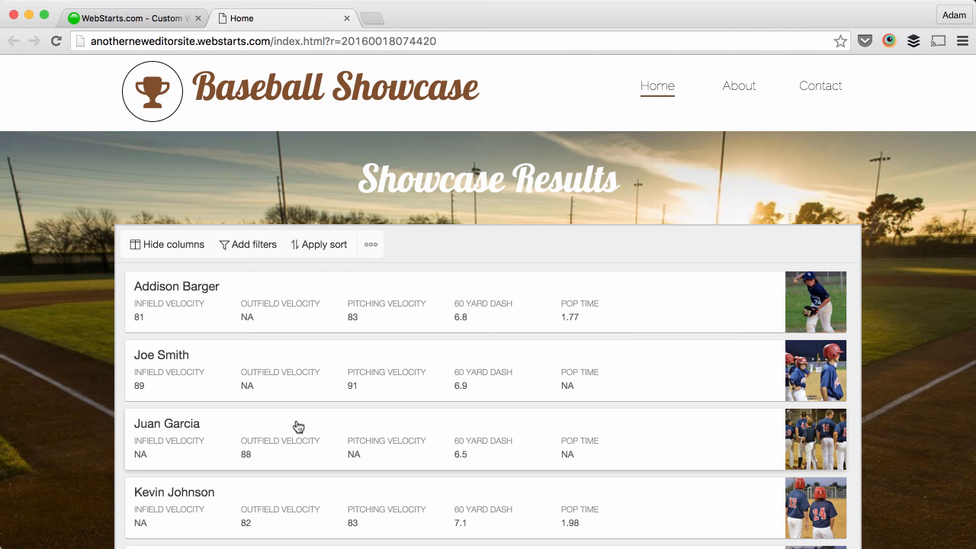
- Examine the embedded Showcase Results table on the published Baseball Showcase home page
{"action": "scroll", "coordinate": [309, 424], "scroll_direction": "down", "scroll_amount": 4}
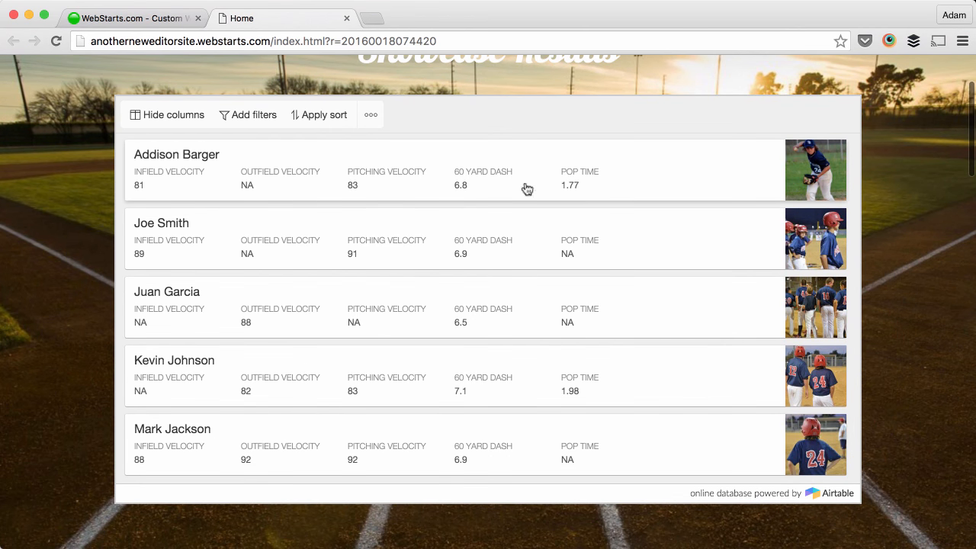
{"action": "scroll", "coordinate": [643, 204], "scroll_direction": "up", "scroll_amount": 1}
{"action": "scroll", "coordinate": [640, 215], "scroll_direction": "down", "scroll_amount": 1}
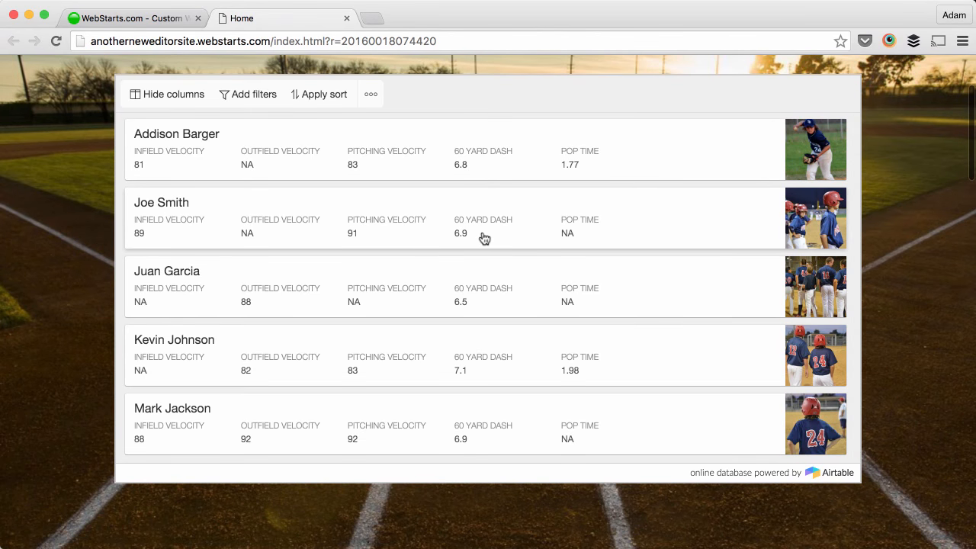
{"action": "scroll", "coordinate": [483, 237], "scroll_direction": "down", "scroll_amount": 4}
{"action": "scroll", "coordinate": [503, 241], "scroll_direction": "up", "scroll_amount": 5}
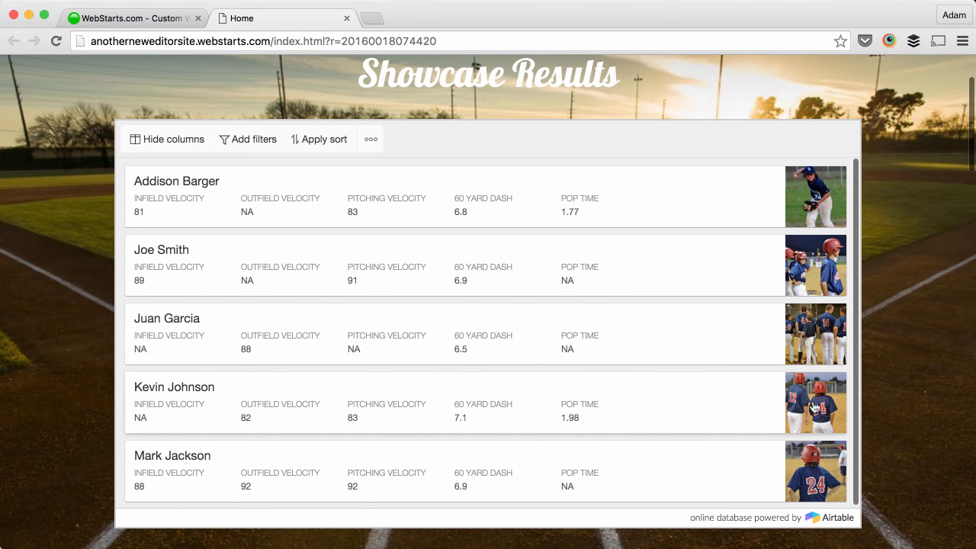
{"action": "scroll", "coordinate": [694, 233], "scroll_direction": "up", "scroll_amount": 1}
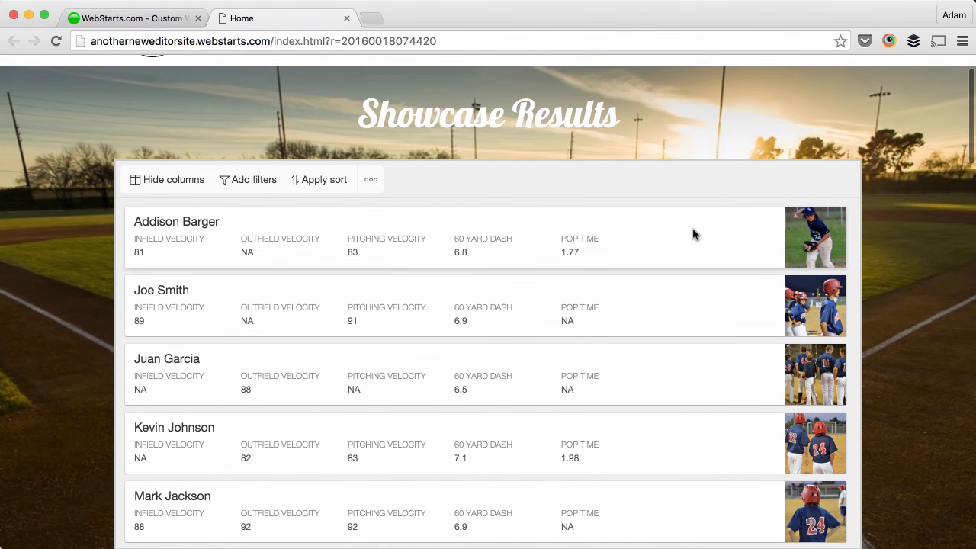
{"action": "scroll", "coordinate": [693, 234], "scroll_direction": "up", "scroll_amount": 2}
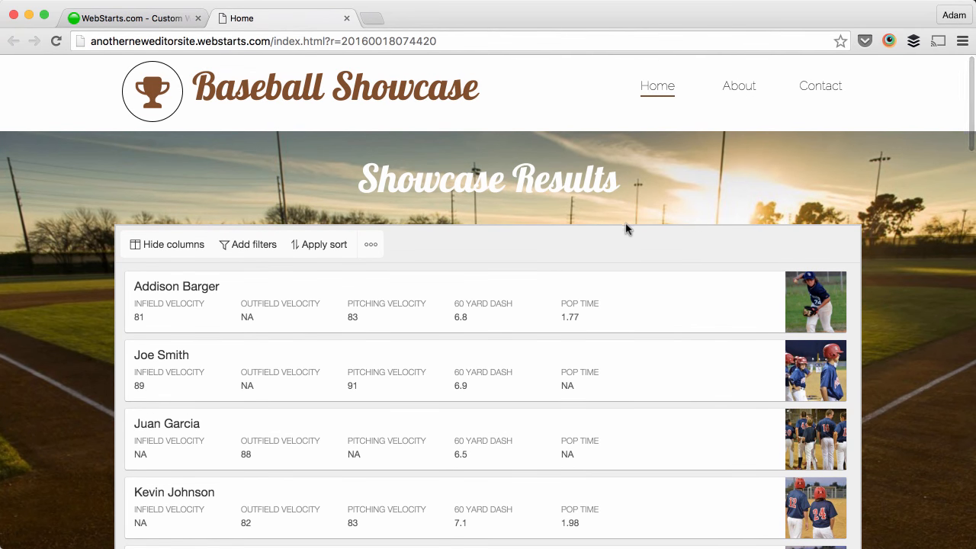
- Load airtable.com in a new browser tab
{"action": "left_click", "coordinate": [370, 22]}
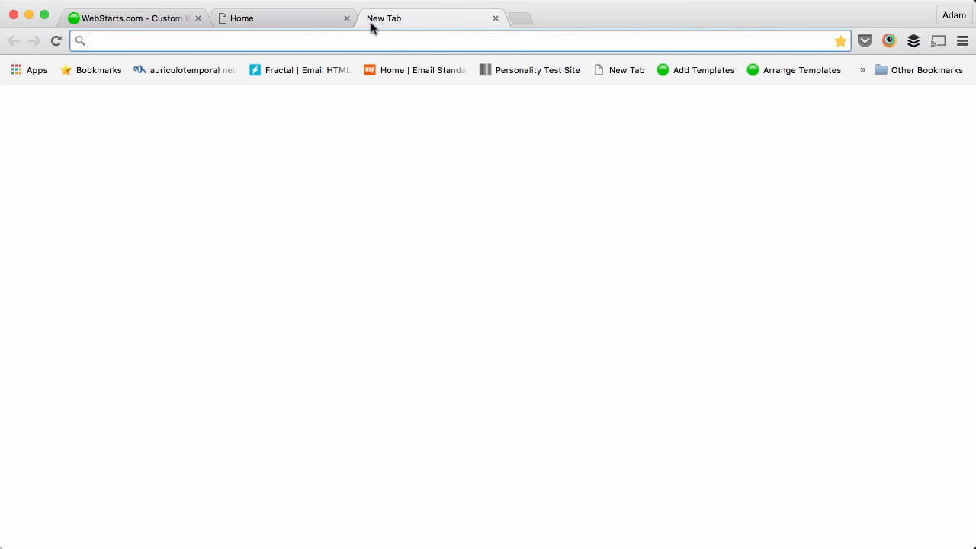
{"action": "type", "text": "airtable.com"}
{"action": "key", "text": "Return"}
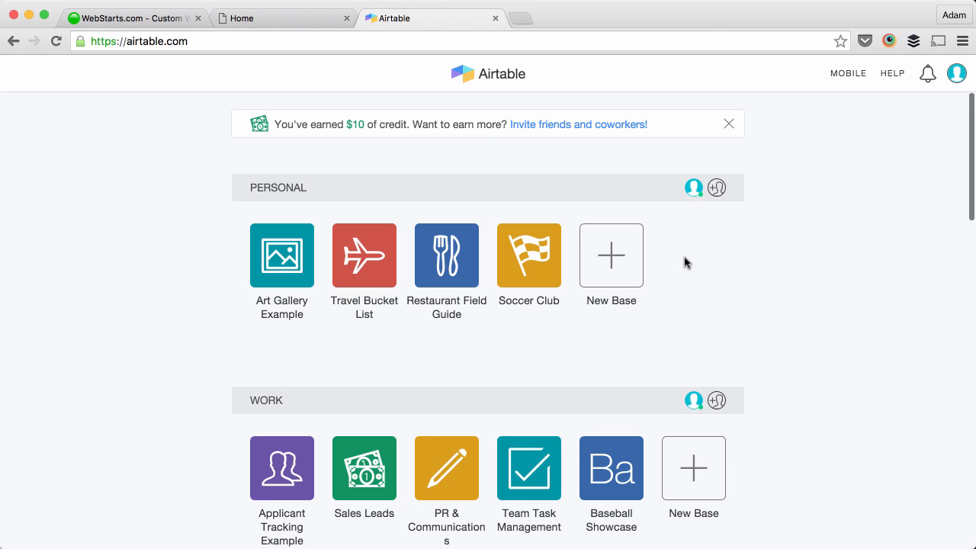
- Open the Baseball Showcase base from the Work workspace
{"action": "scroll", "coordinate": [684, 262], "scroll_direction": "down", "scroll_amount": 1}
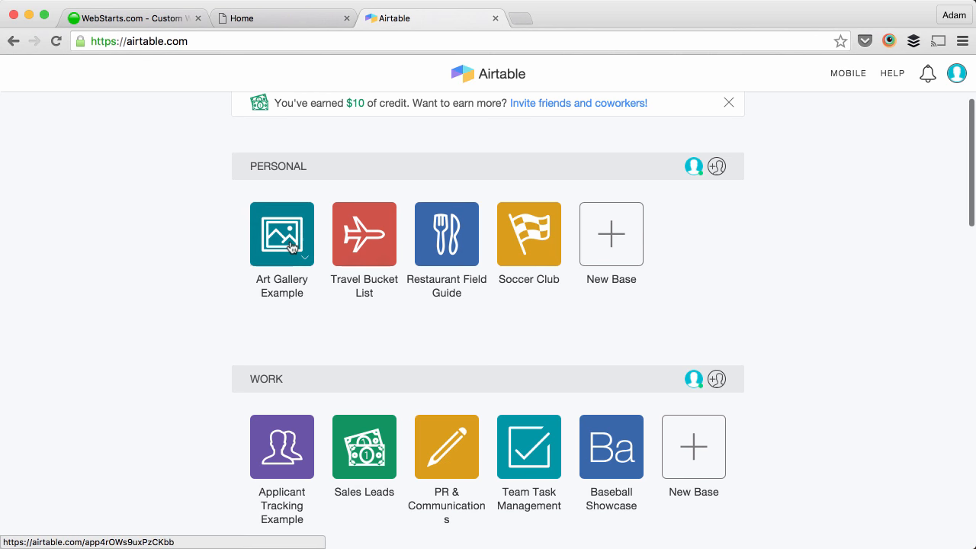
{"action": "scroll", "coordinate": [324, 279], "scroll_direction": "down", "scroll_amount": 1}
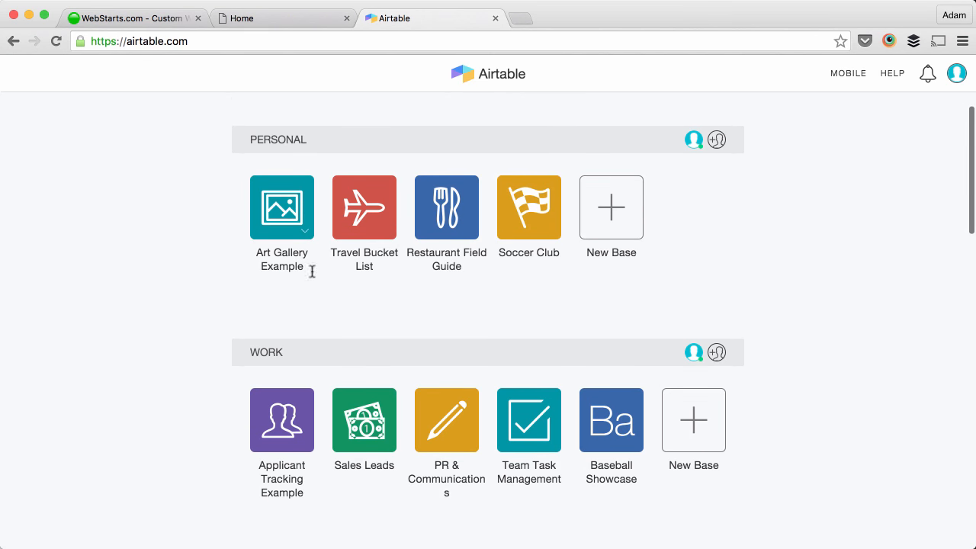
{"action": "scroll", "coordinate": [297, 269], "scroll_direction": "down", "scroll_amount": 1}
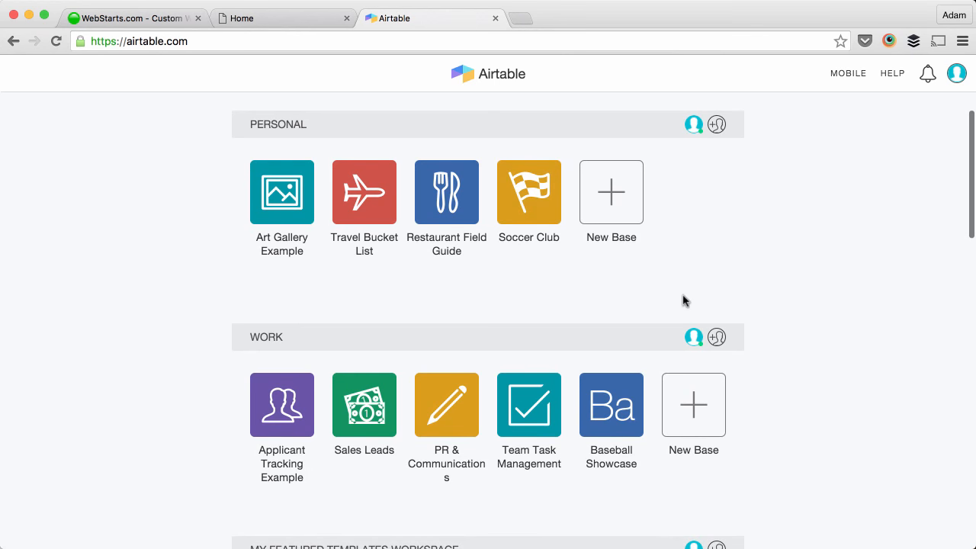
{"action": "scroll", "coordinate": [786, 403], "scroll_direction": "down", "scroll_amount": 10}
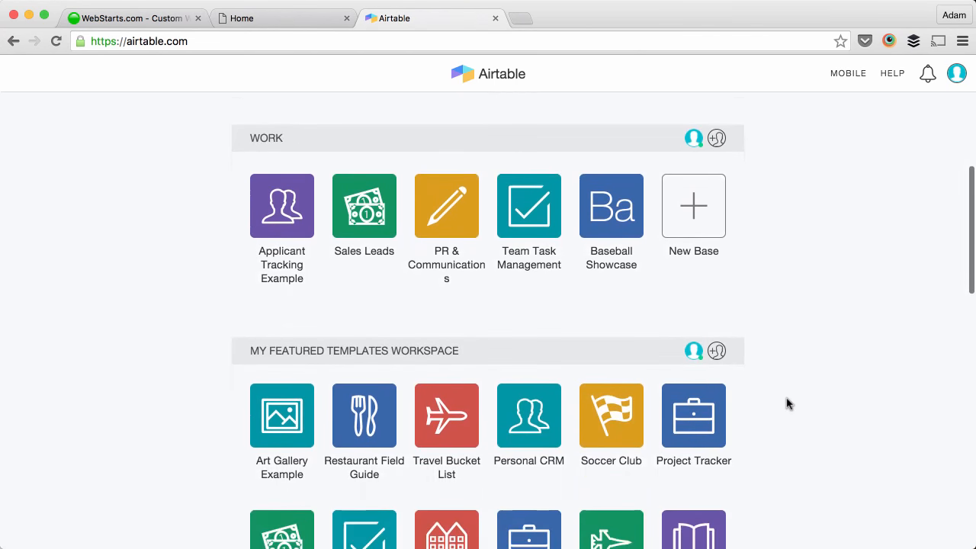
{"action": "scroll", "coordinate": [538, 377], "scroll_direction": "up", "scroll_amount": 3}
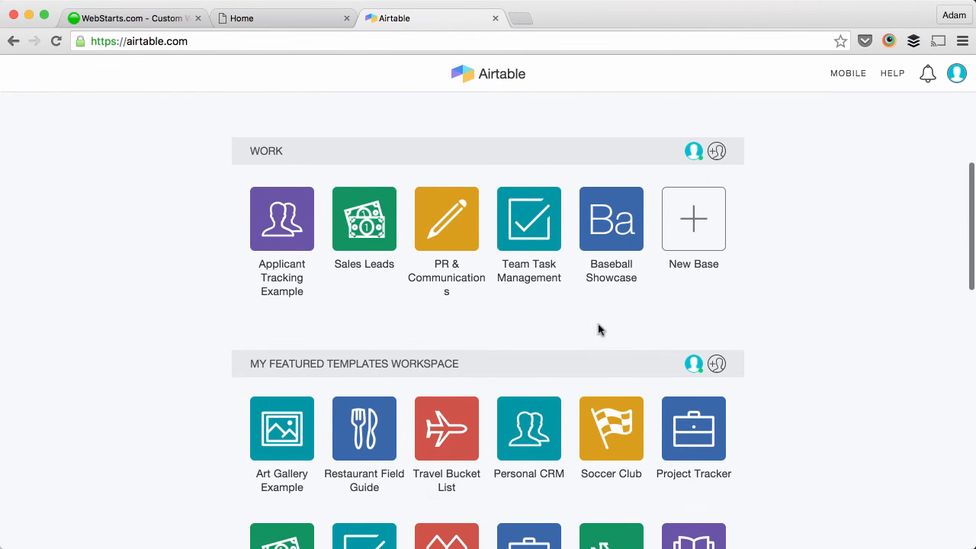
{"action": "left_click", "coordinate": [607, 246]}
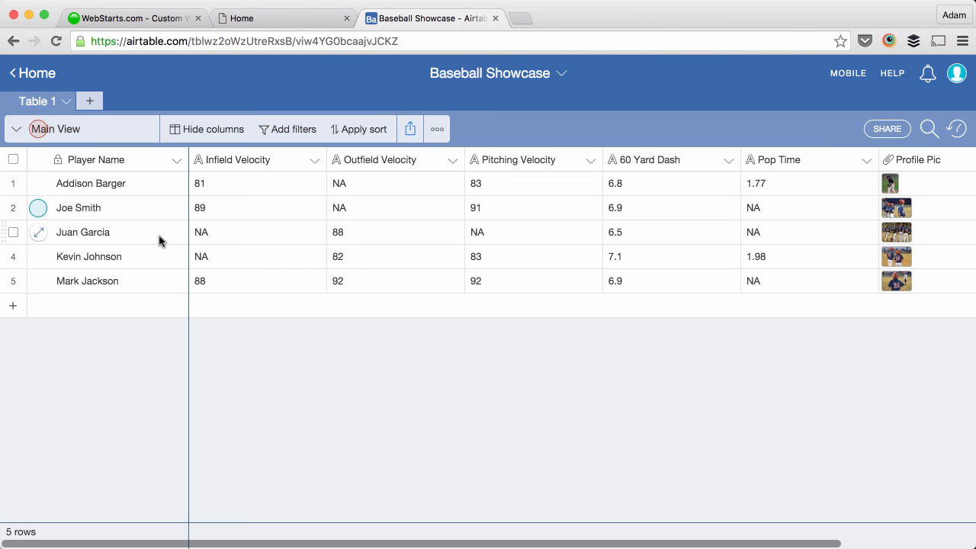
- Set the Infield Velocity of the player in row 3 to 90
{"action": "left_click", "coordinate": [219, 234]}
{"action": "left_click", "coordinate": [220, 233]}
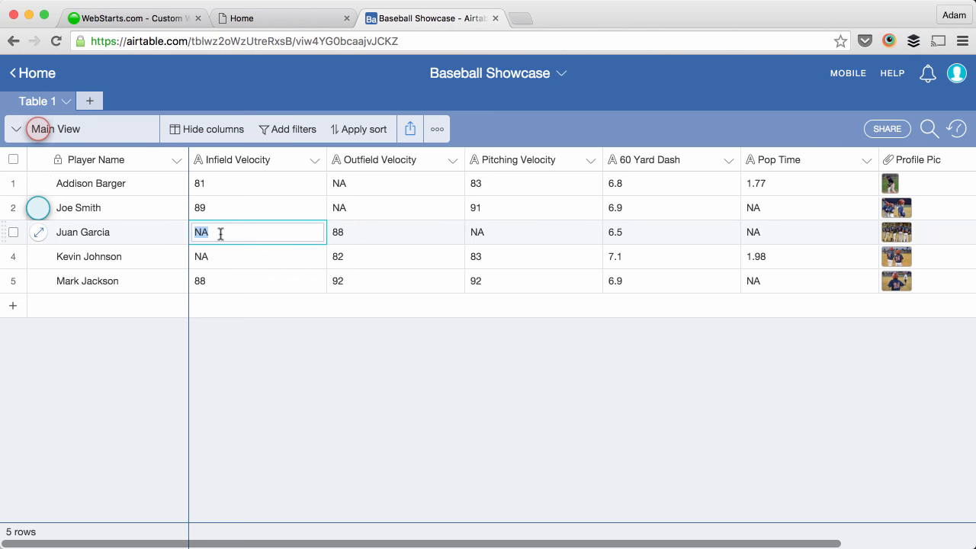
{"action": "key", "text": "BackSpace"}
{"action": "type", "text": "90"}
{"action": "left_click", "coordinate": [359, 364]}
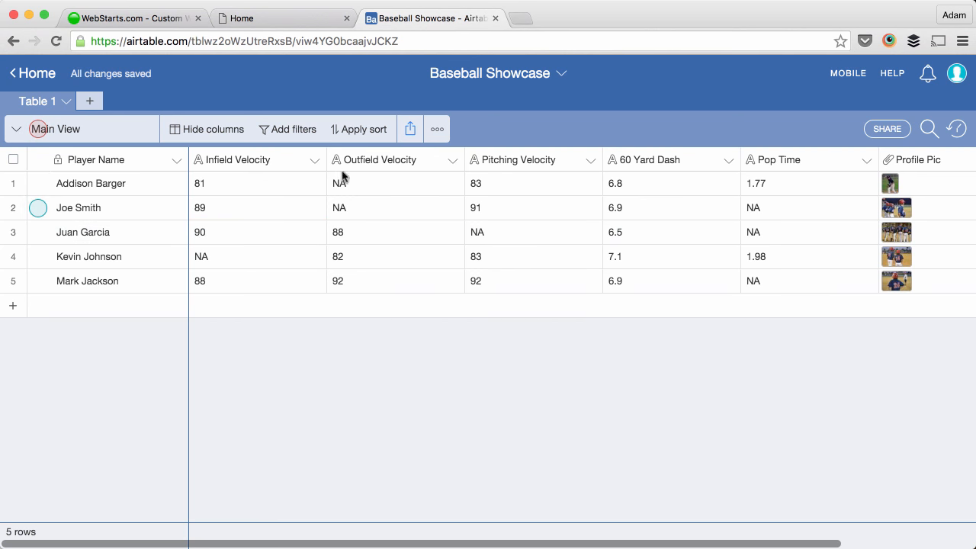
- Reload the published home page and check the third player's Infield Velocity in the embedded table
{"action": "left_click", "coordinate": [277, 22]}
{"action": "left_click", "coordinate": [55, 41]}
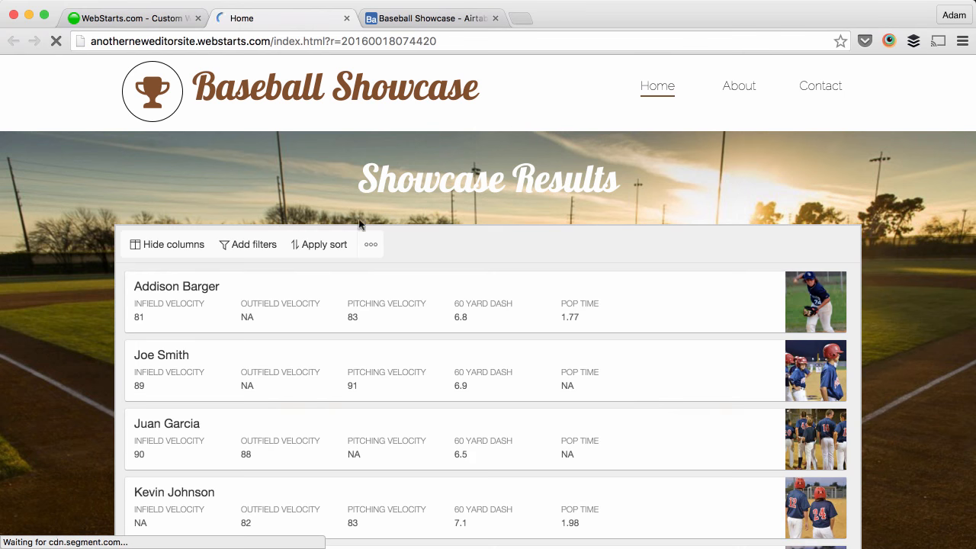
{"action": "scroll", "coordinate": [402, 266], "scroll_direction": "down", "scroll_amount": 3}
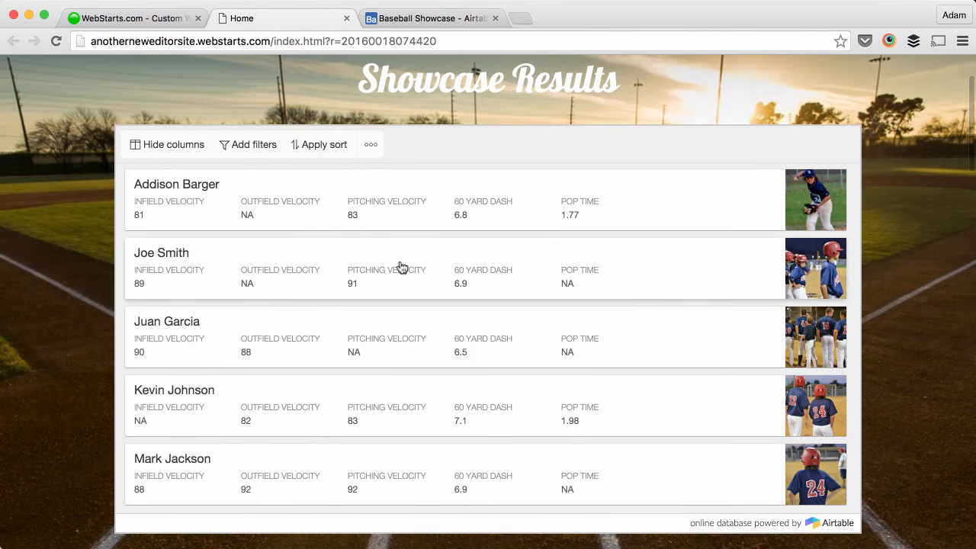
{"action": "scroll", "coordinate": [401, 266], "scroll_direction": "down", "scroll_amount": 1}
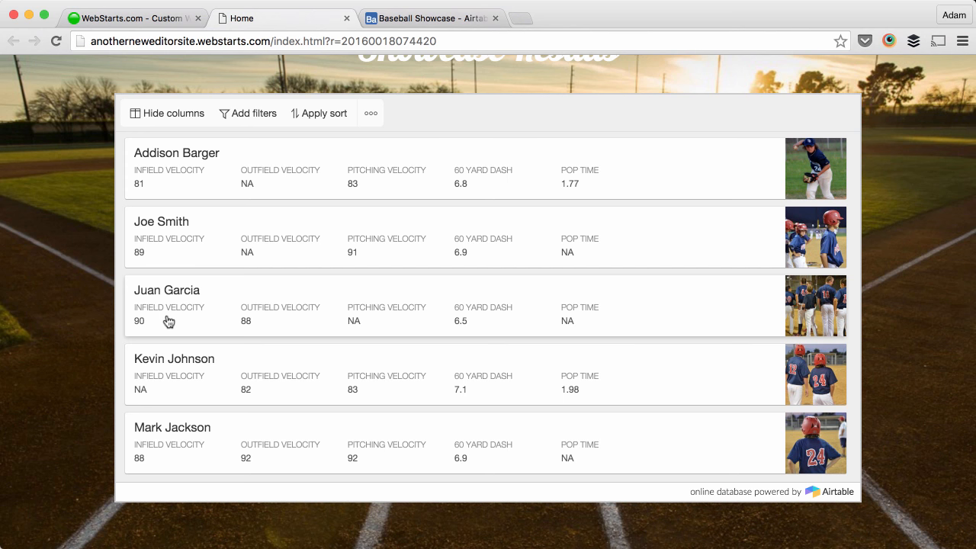
{"action": "scroll", "coordinate": [169, 319], "scroll_direction": "down", "scroll_amount": 1}
{"action": "scroll", "coordinate": [165, 320], "scroll_direction": "down", "scroll_amount": 1}
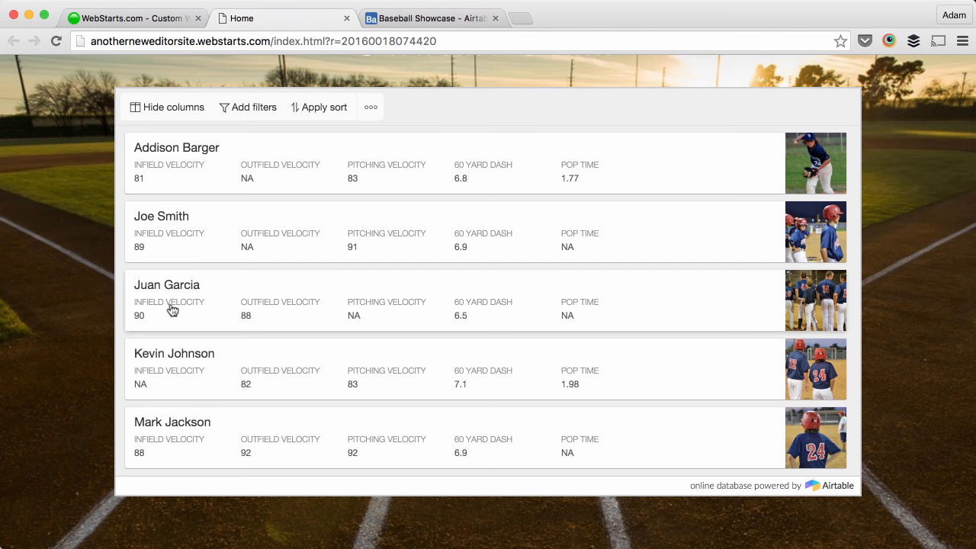
- Return to the Airtable base and open the website embed page for the shared Main View
{"action": "left_click", "coordinate": [437, 22]}
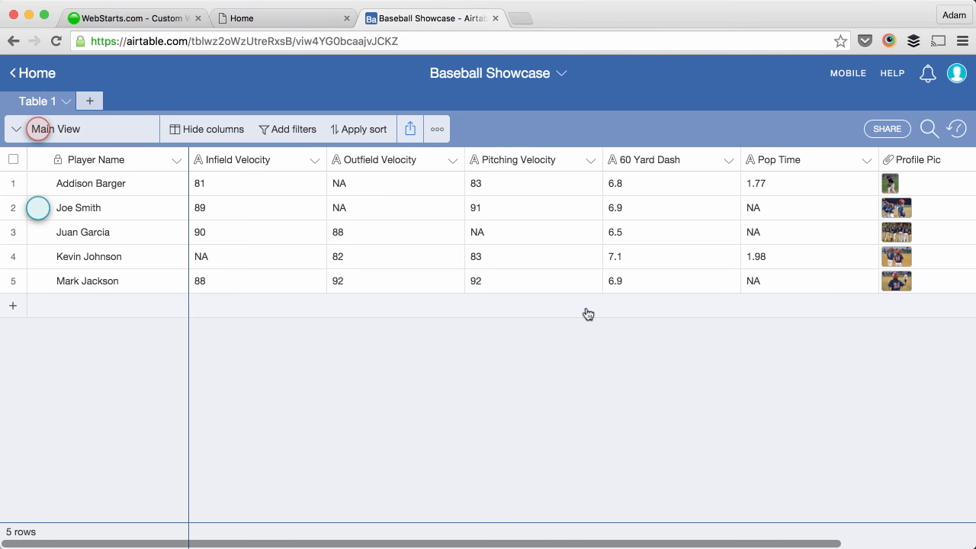
{"action": "left_click", "coordinate": [884, 131]}
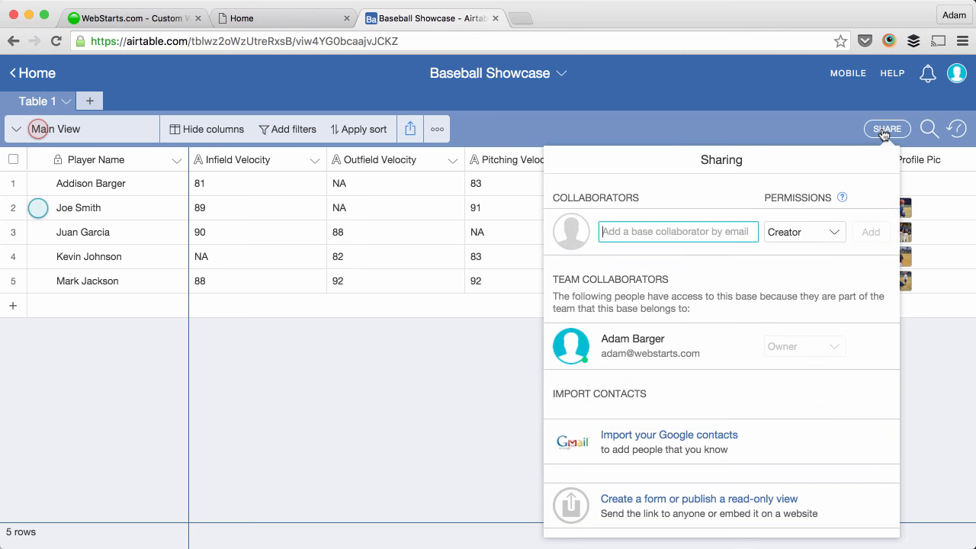
{"action": "left_click", "coordinate": [663, 499]}
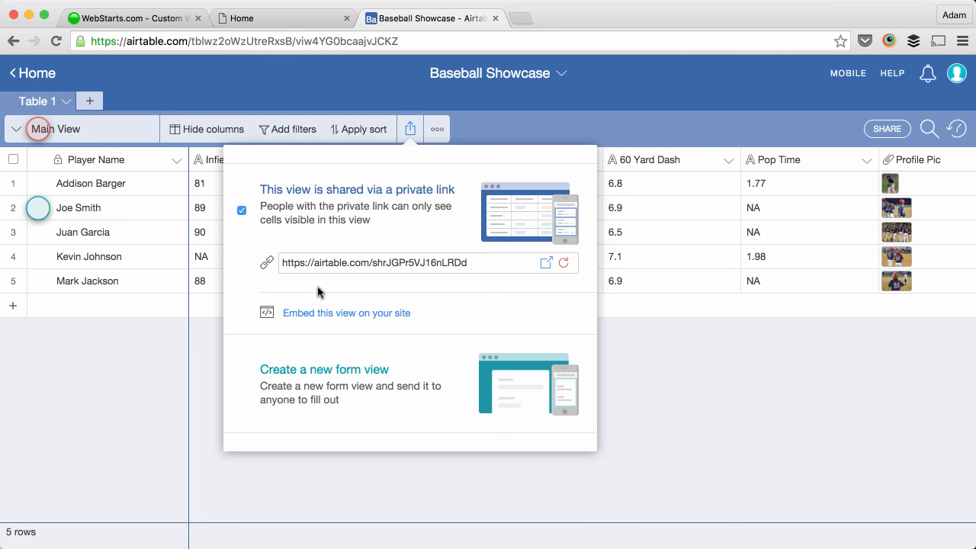
{"action": "left_click", "coordinate": [322, 314]}
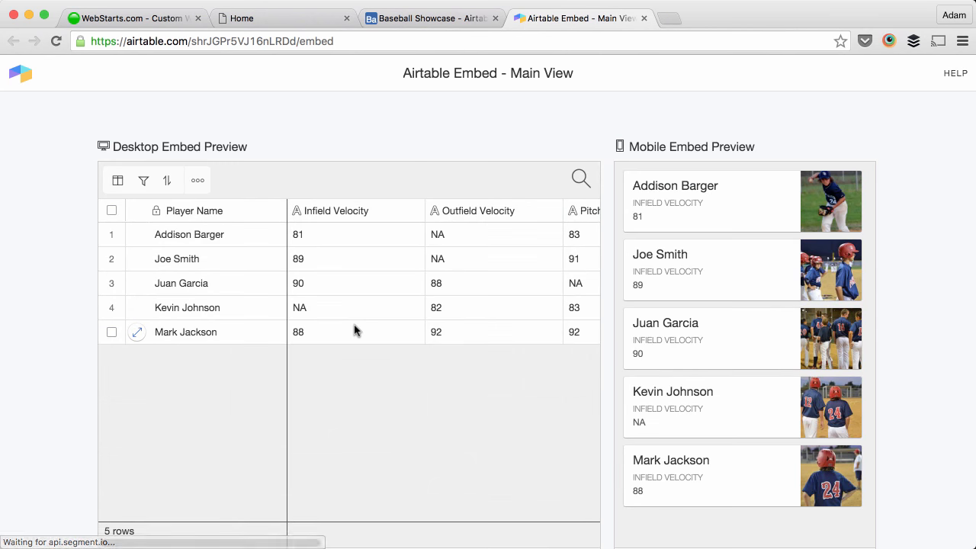
- Enable the card layout on desktop for the embed and copy its embed code
{"action": "scroll", "coordinate": [355, 329], "scroll_direction": "down", "scroll_amount": 2}
{"action": "scroll", "coordinate": [355, 329], "scroll_direction": "down", "scroll_amount": 4}
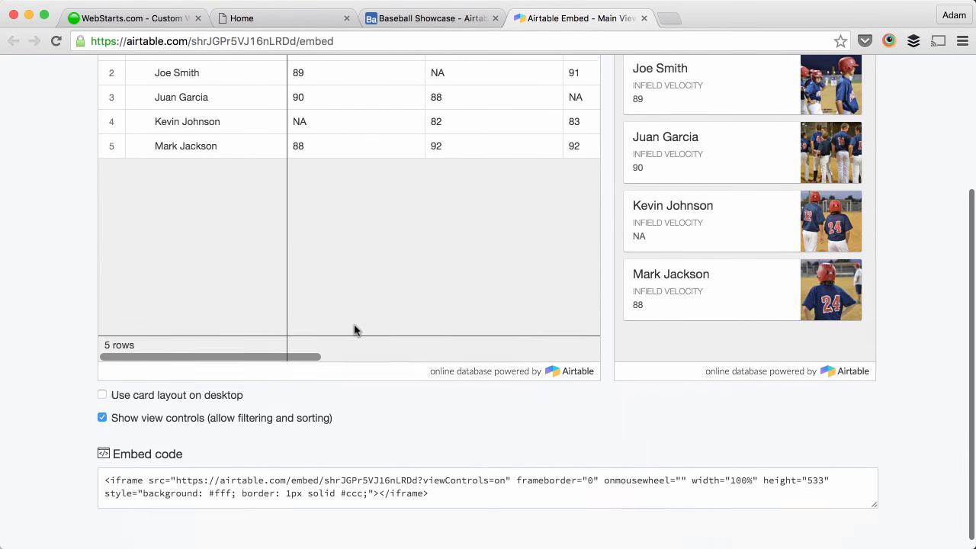
{"action": "scroll", "coordinate": [354, 329], "scroll_direction": "down", "scroll_amount": 1}
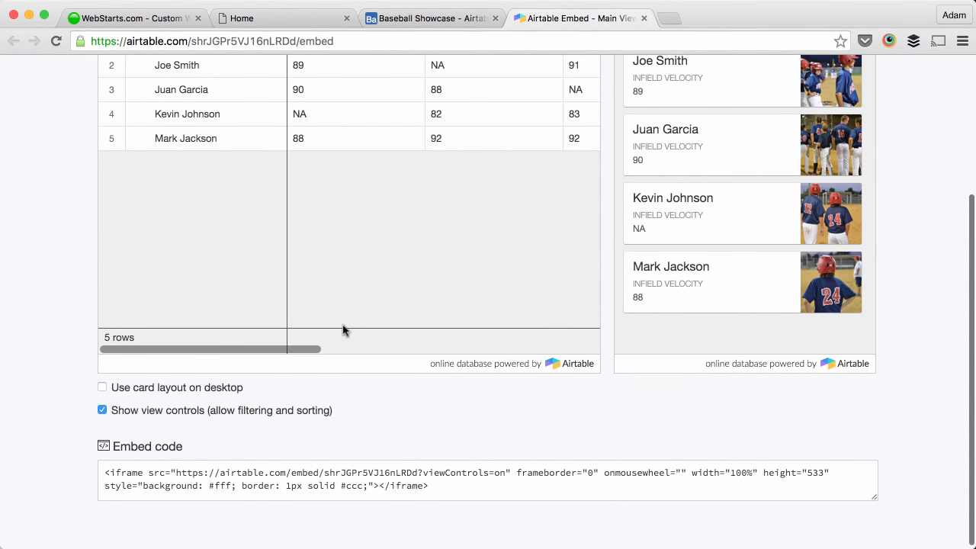
{"action": "left_click", "coordinate": [102, 387]}
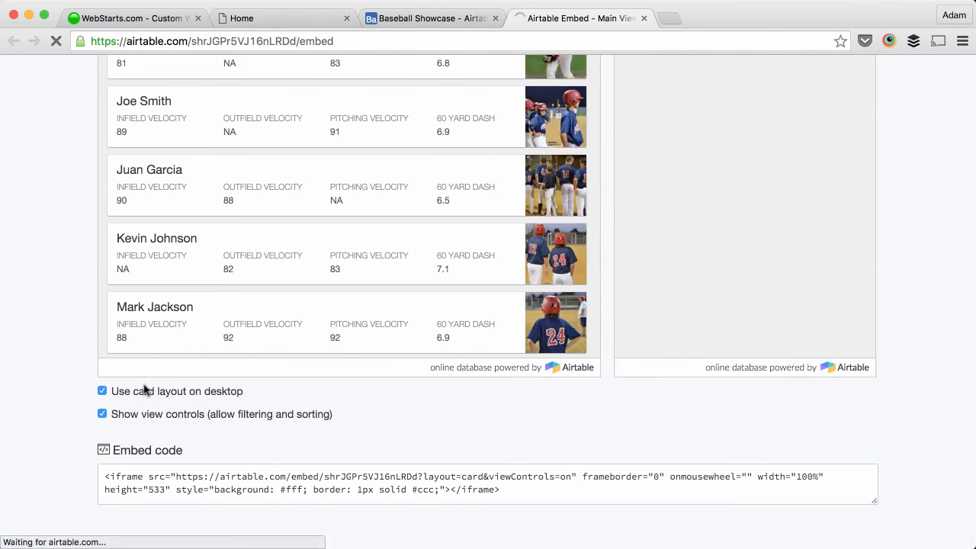
{"action": "scroll", "coordinate": [115, 390], "scroll_direction": "up", "scroll_amount": 3}
{"action": "scroll", "coordinate": [145, 390], "scroll_direction": "down", "scroll_amount": 1}
{"action": "scroll", "coordinate": [145, 390], "scroll_direction": "down", "scroll_amount": 3}
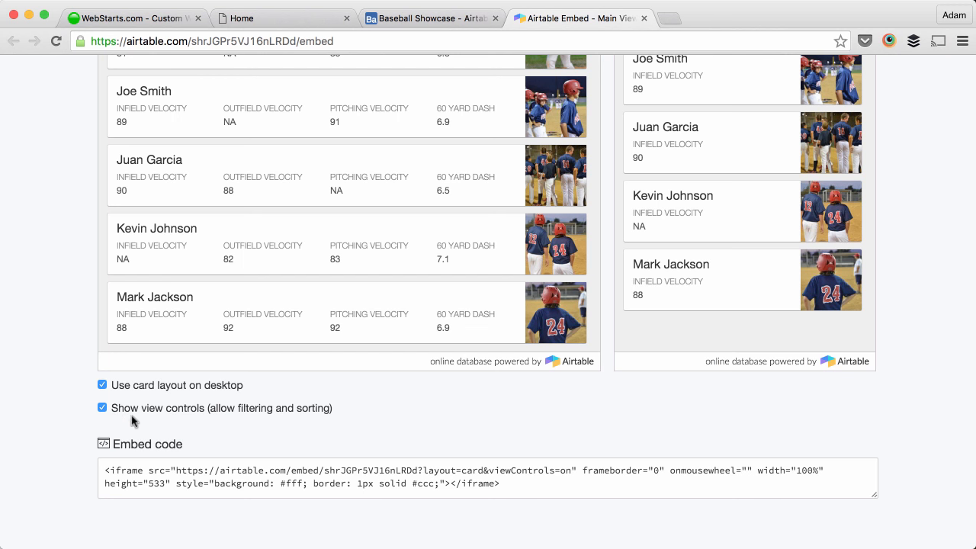
{"action": "left_click", "coordinate": [256, 469]}
{"action": "key", "text": "super+c"}
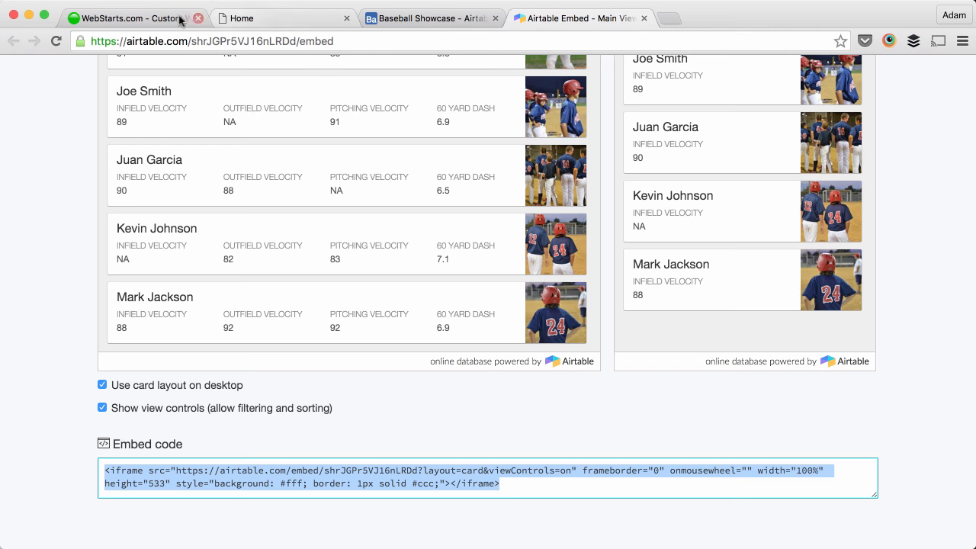
- Switch to the WebStarts editor and delete the existing embedded results table from the Home page
{"action": "left_click", "coordinate": [152, 19]}
{"action": "left_click", "coordinate": [304, 292]}
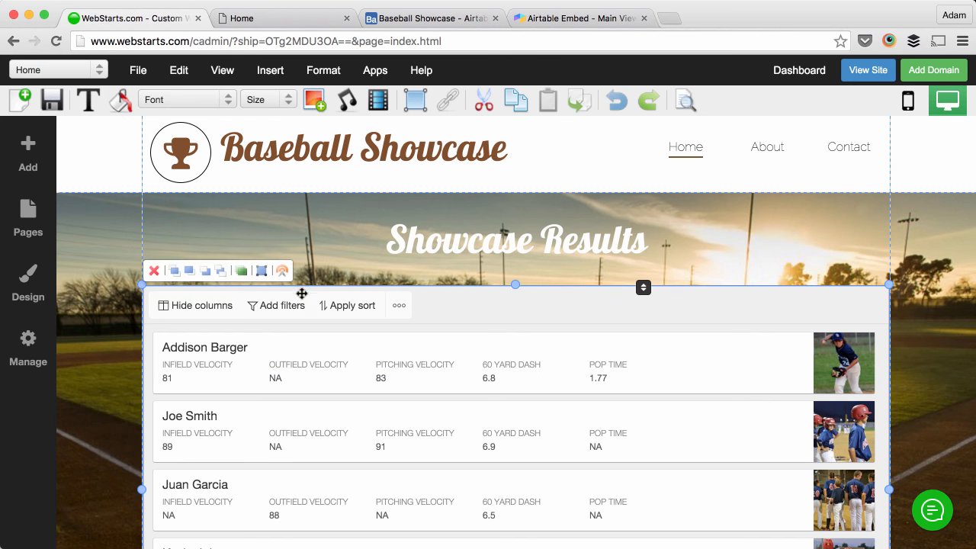
{"action": "left_click", "coordinate": [156, 280]}
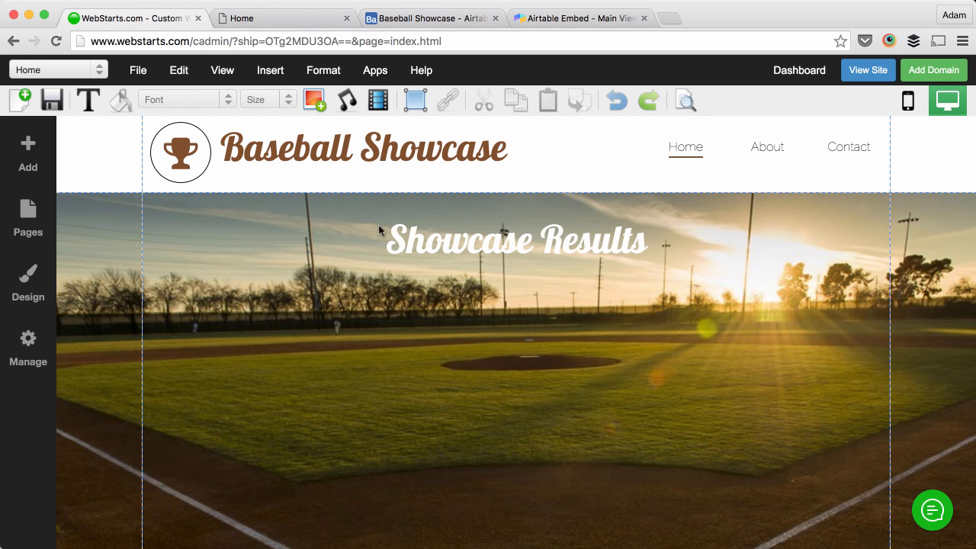
- Insert the copied Airtable iframe embed code into the Home page as pasted HTML code
{"action": "left_click", "coordinate": [280, 81]}
{"action": "left_click", "coordinate": [309, 290]}
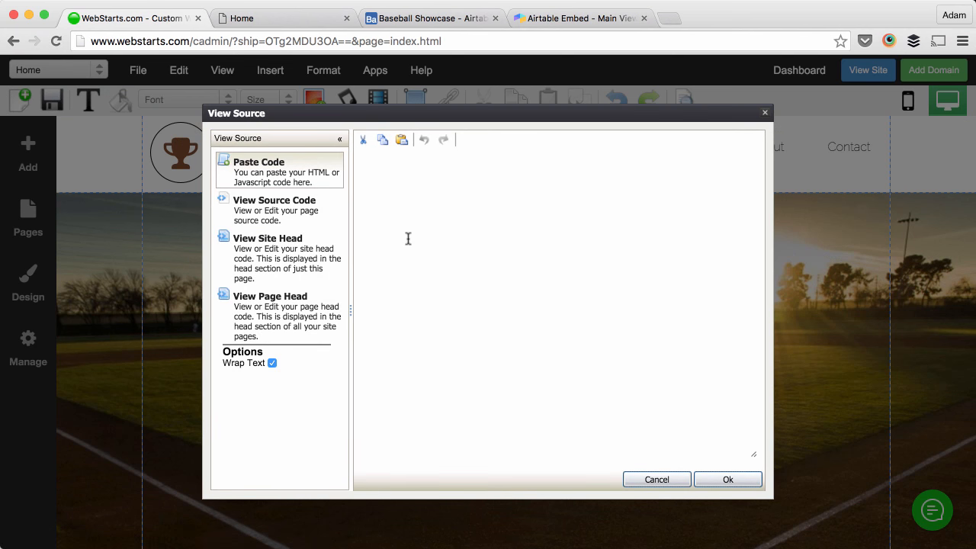
{"action": "key", "text": "super+v"}
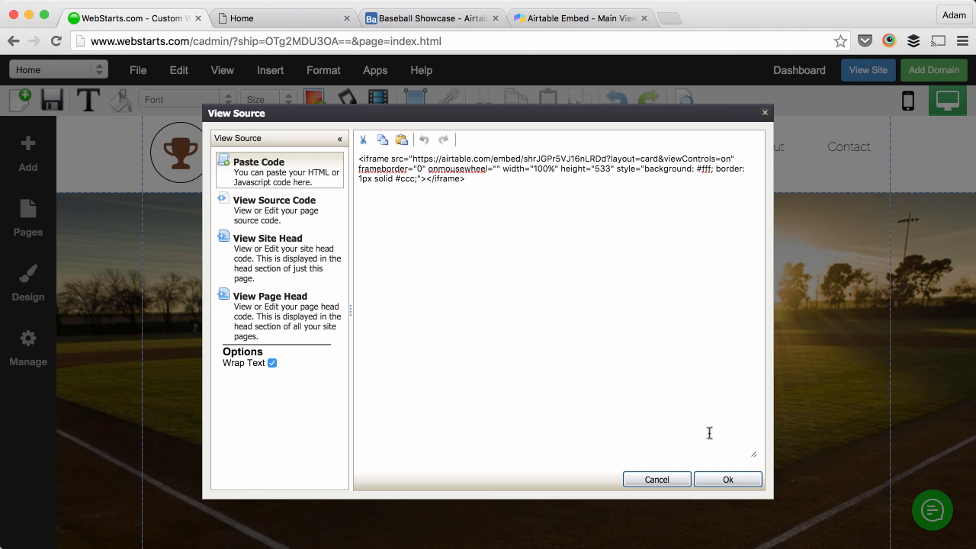
{"action": "left_click", "coordinate": [732, 478]}
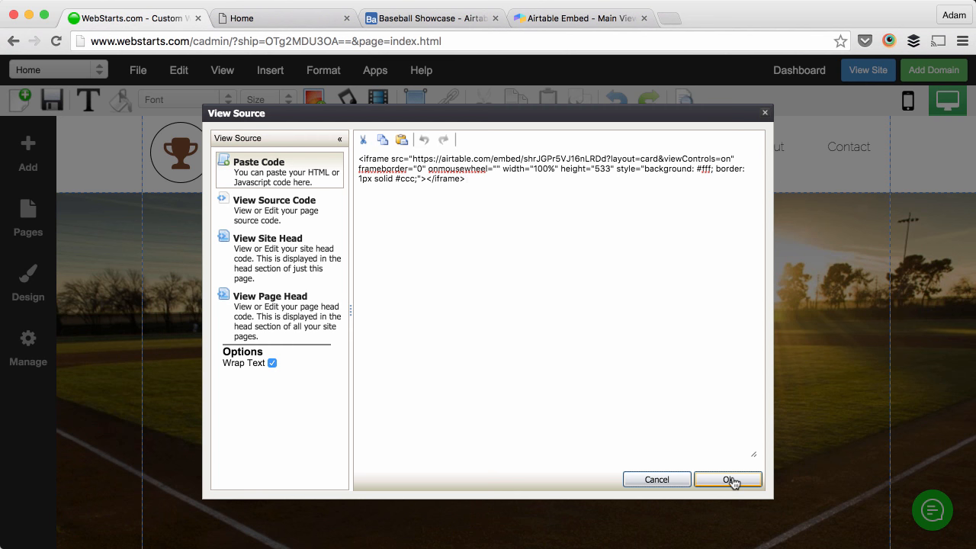
{"action": "left_click", "coordinate": [729, 480]}
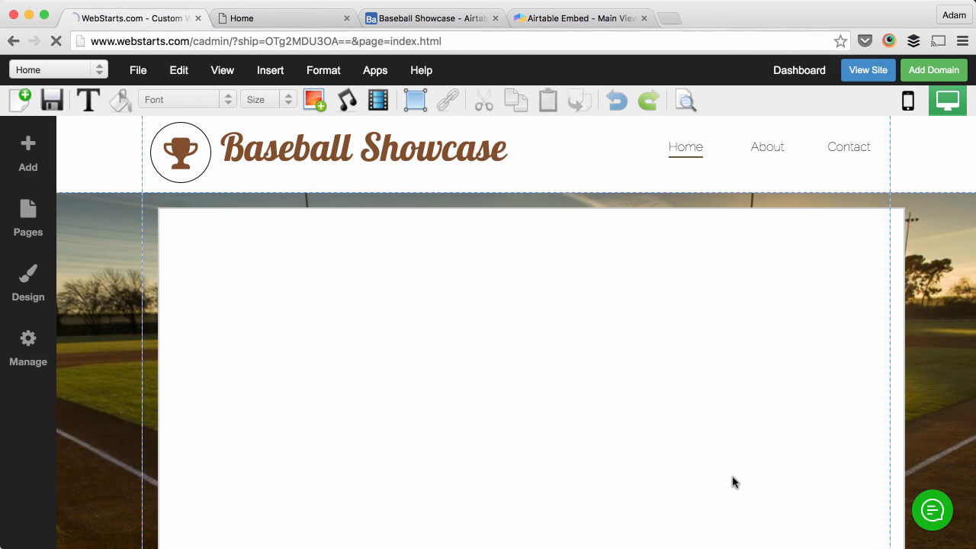
{"action": "scroll", "coordinate": [731, 482], "scroll_direction": "down", "scroll_amount": 2}
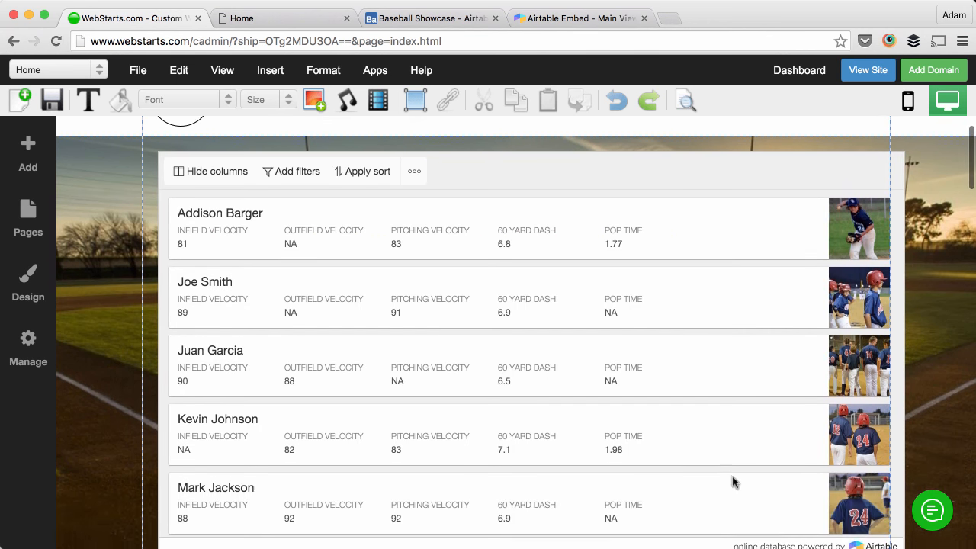
- Move the embedded Airtable card view so it lines up with the page's content-width guides just below the header
{"action": "left_click", "coordinate": [663, 408]}
{"action": "left_click_drag", "start_coordinate": [677, 405], "coordinate": [661, 410]}
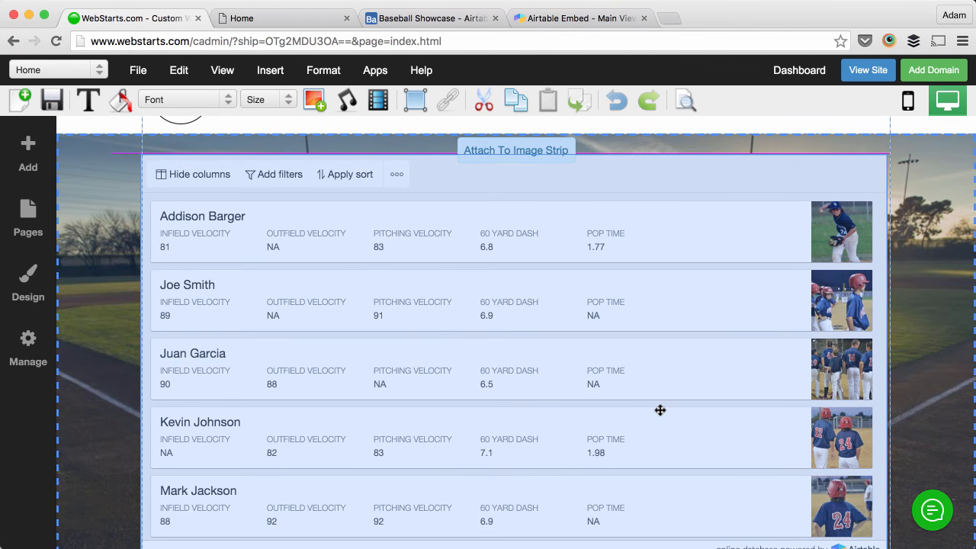
{"action": "left_click_drag", "start_coordinate": [660, 410], "coordinate": [660, 410]}
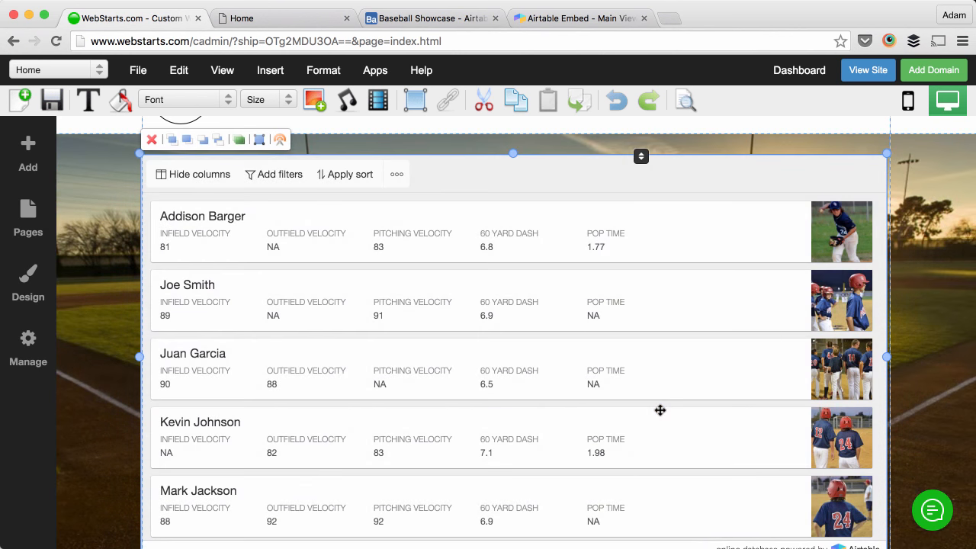
- Shorten the embedded Airtable view by raising its lower edge until only the first three player cards fit
{"action": "scroll", "coordinate": [525, 402], "scroll_direction": "down", "scroll_amount": 3}
{"action": "scroll", "coordinate": [526, 402], "scroll_direction": "up", "scroll_amount": 2}
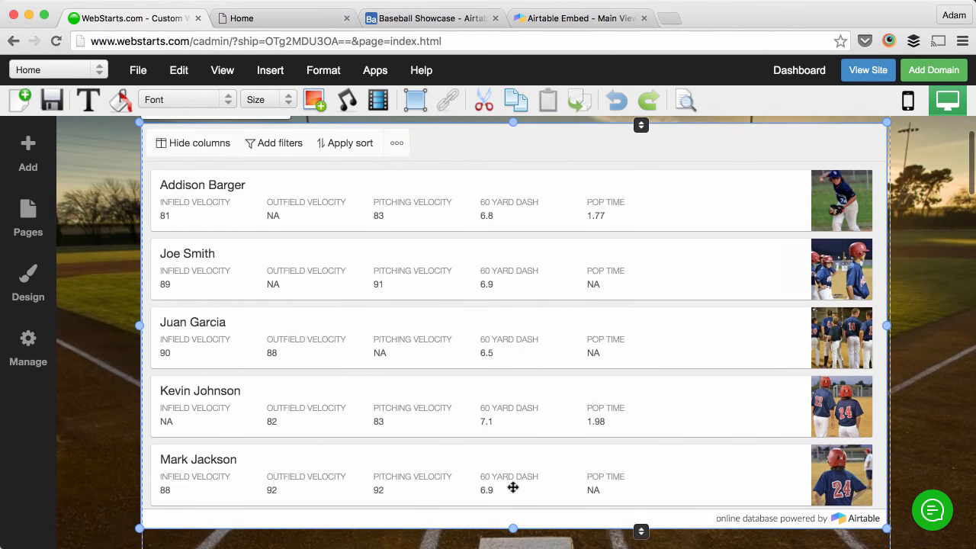
{"action": "scroll", "coordinate": [542, 499], "scroll_direction": "up", "scroll_amount": 1}
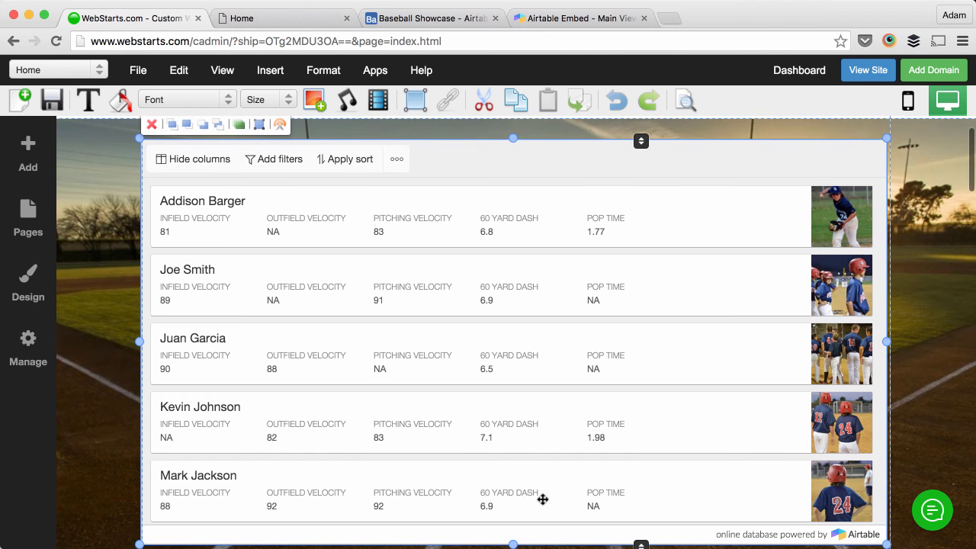
{"action": "scroll", "coordinate": [509, 488], "scroll_direction": "down", "scroll_amount": 1}
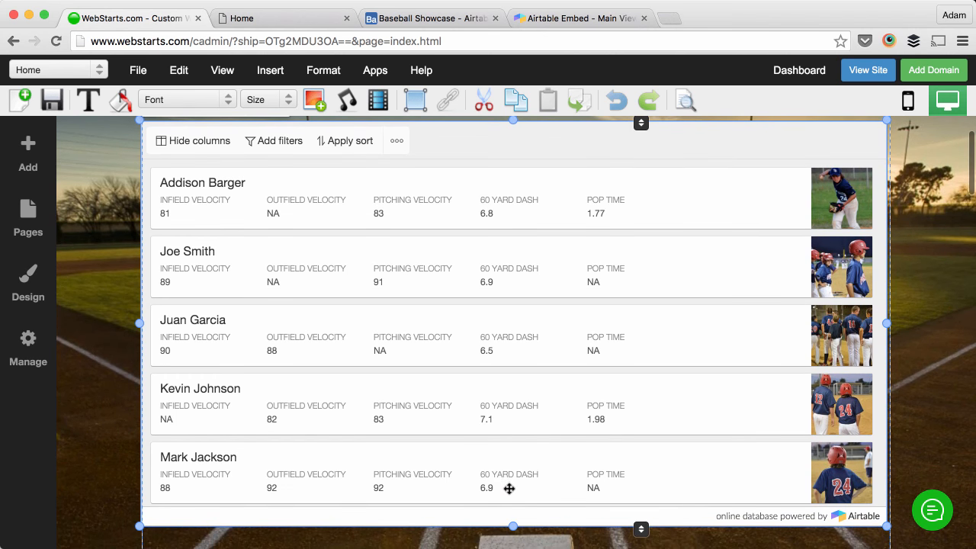
{"action": "left_click_drag", "start_coordinate": [513, 528], "coordinate": [513, 393]}
{"action": "scroll", "coordinate": [513, 402], "scroll_direction": "up", "scroll_amount": 1}
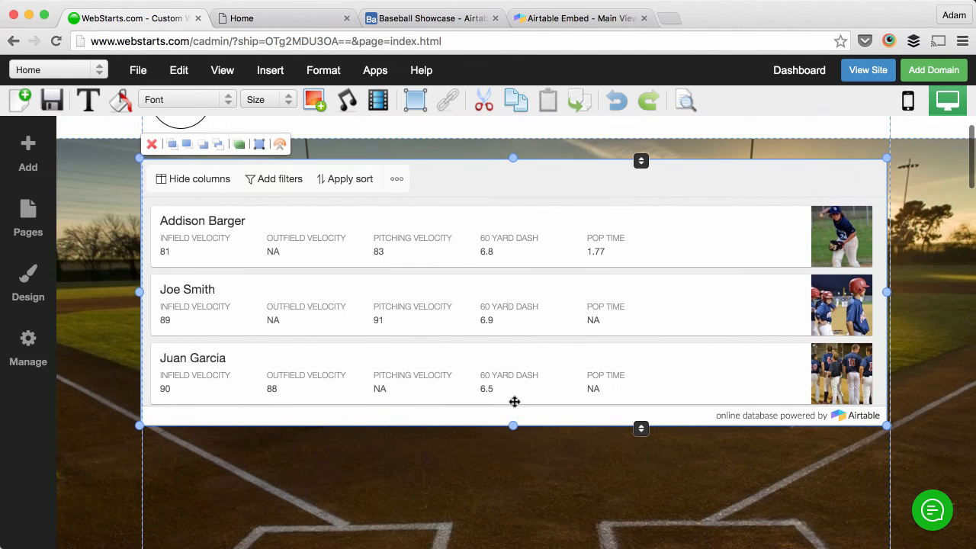
- Save the Home page, decline sharing the website, and open the published site
{"action": "left_click", "coordinate": [46, 107]}
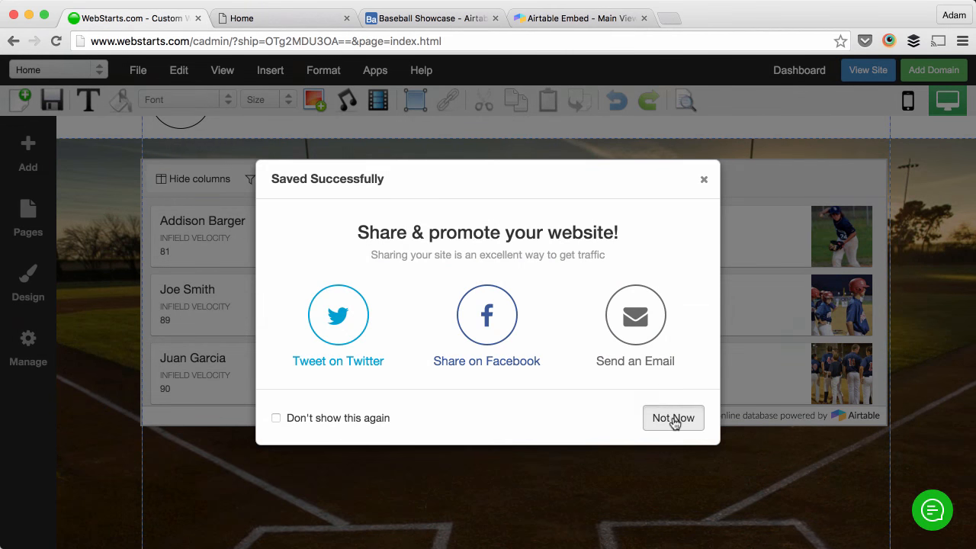
{"action": "left_click", "coordinate": [672, 419]}
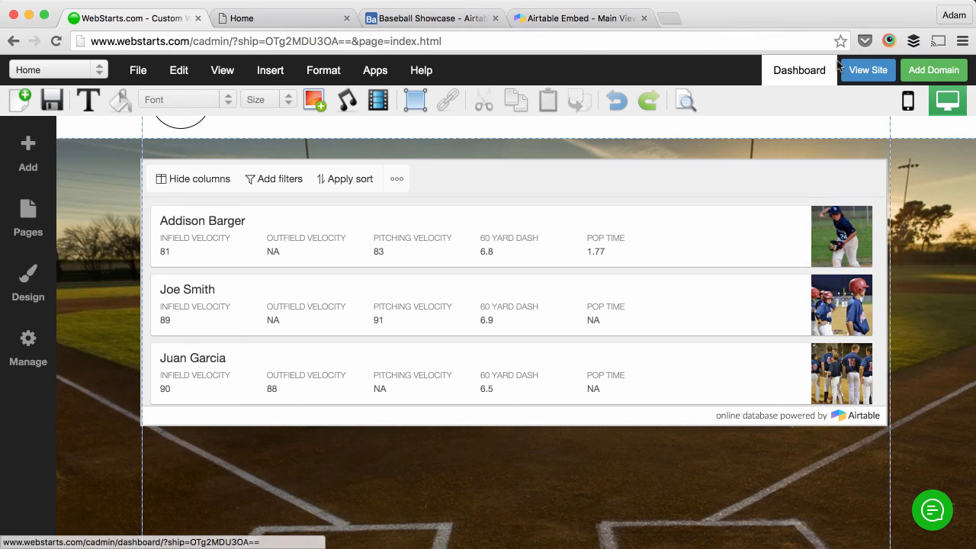
{"action": "left_click", "coordinate": [867, 69]}
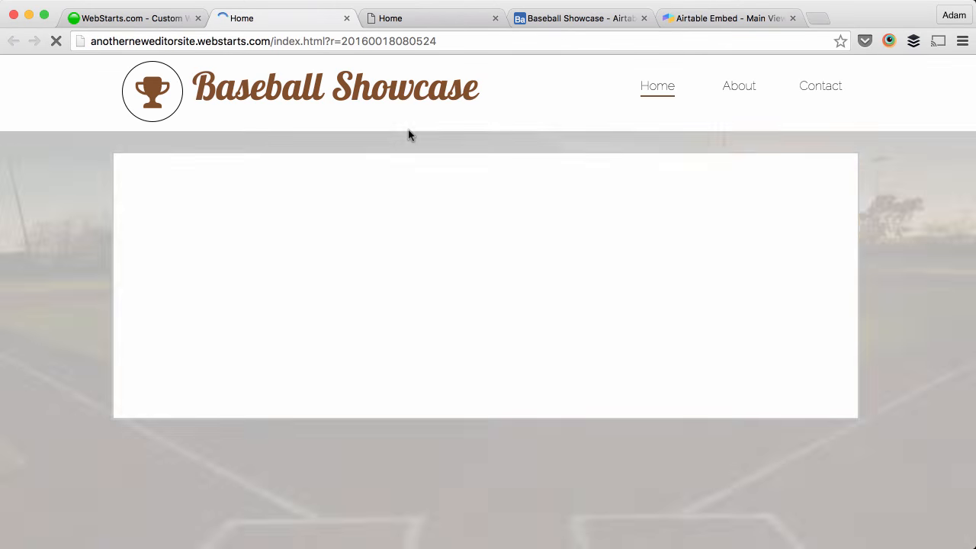
- Examine the embedded player cards on the published Home page and check that the list scrolls within its frame
{"action": "scroll", "coordinate": [816, 241], "scroll_direction": "down", "scroll_amount": 2}
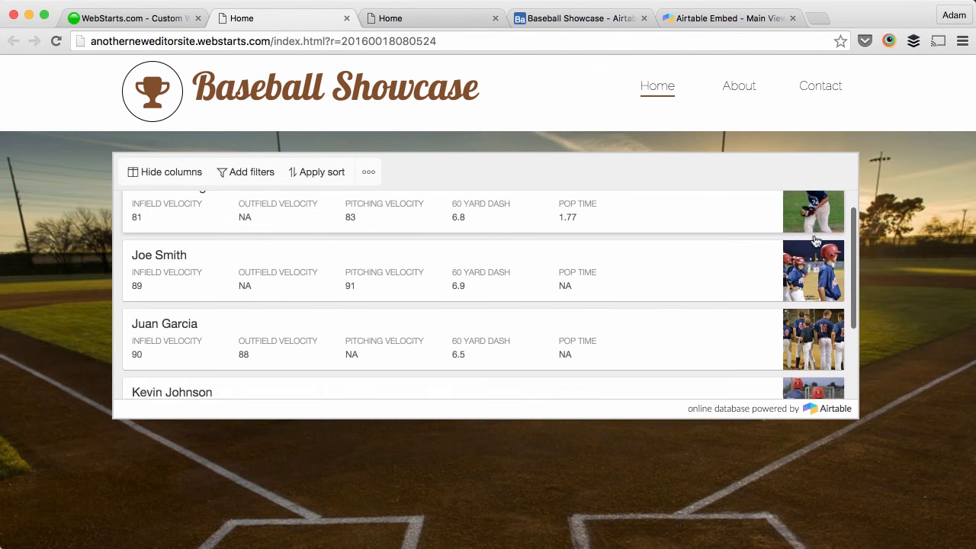
{"action": "scroll", "coordinate": [816, 241], "scroll_direction": "down", "scroll_amount": 5}
{"action": "scroll", "coordinate": [815, 241], "scroll_direction": "up", "scroll_amount": 4}
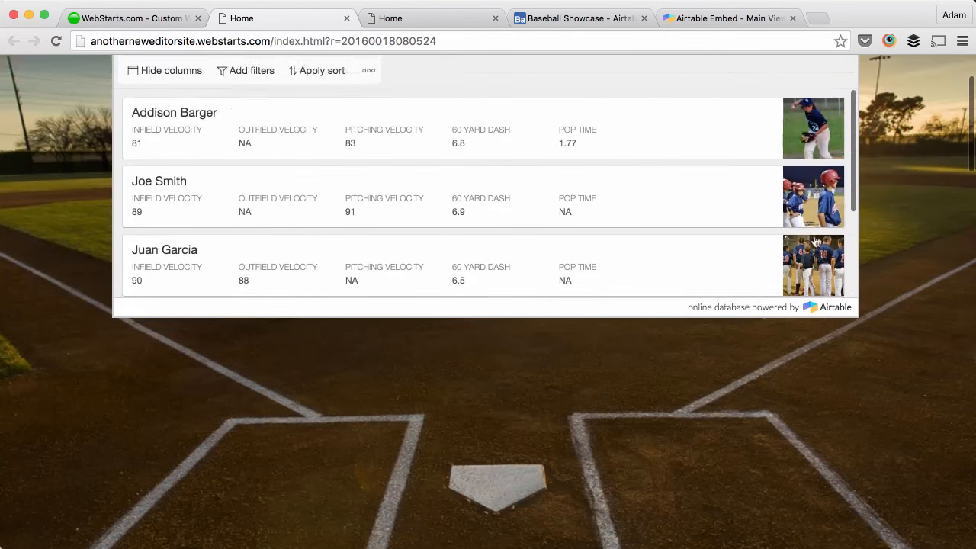
{"action": "scroll", "coordinate": [681, 255], "scroll_direction": "up", "scroll_amount": 3}
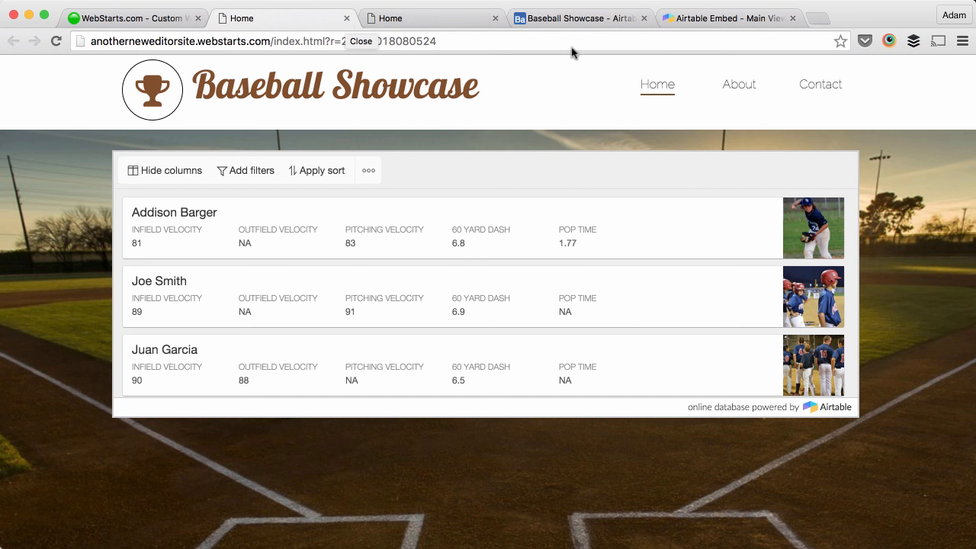
{"action": "scroll", "coordinate": [818, 116], "scroll_direction": "up", "scroll_amount": 1}
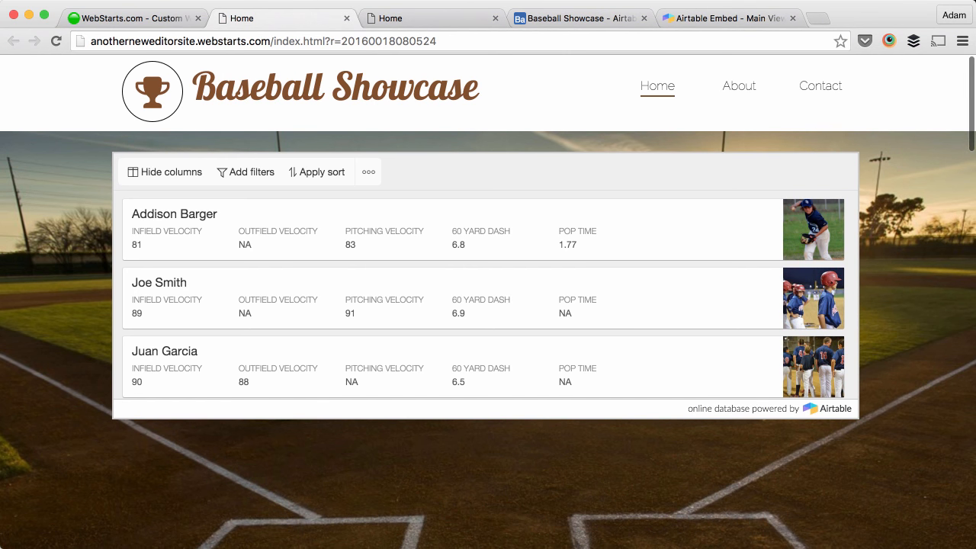